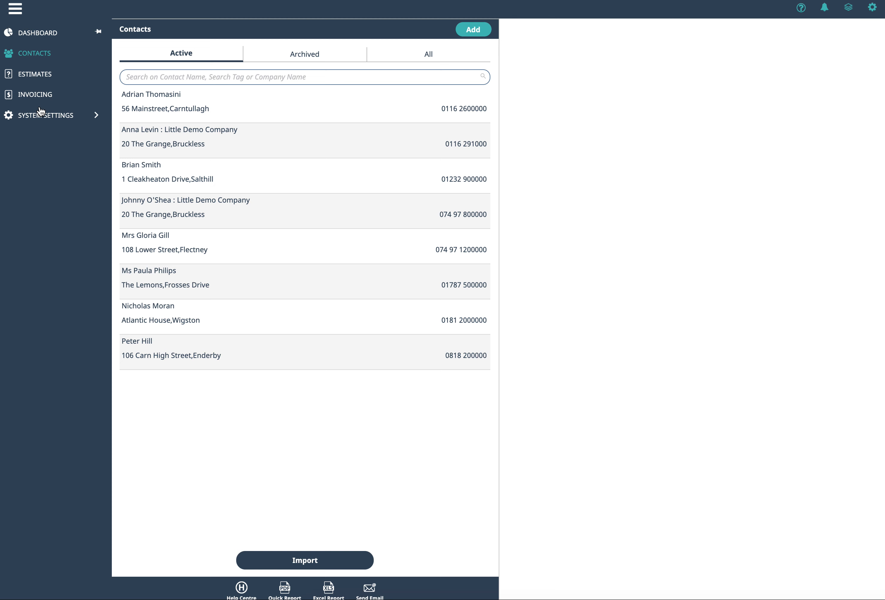
# Enable Expenses for the Full Access user type and save the change.
pyautogui.click(35, 116)
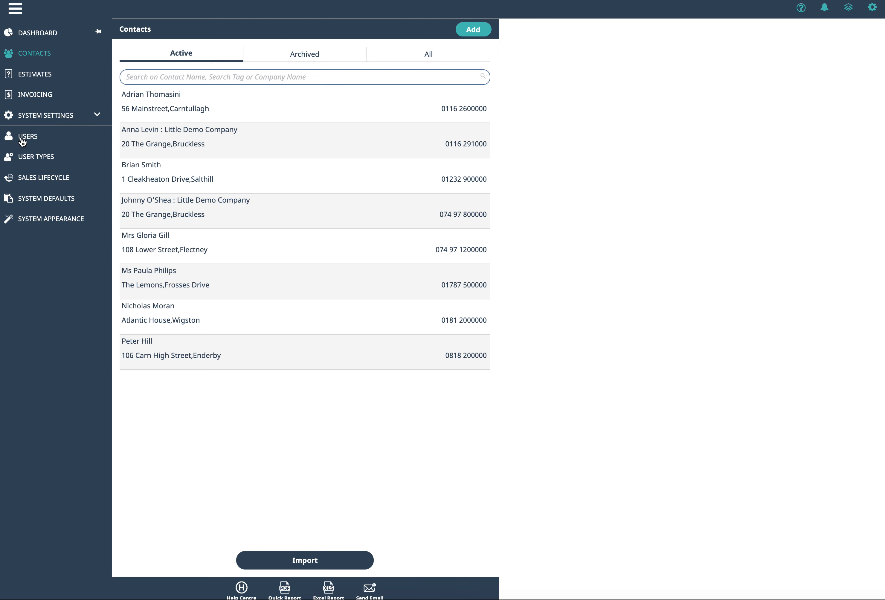
pyautogui.click(41, 158)
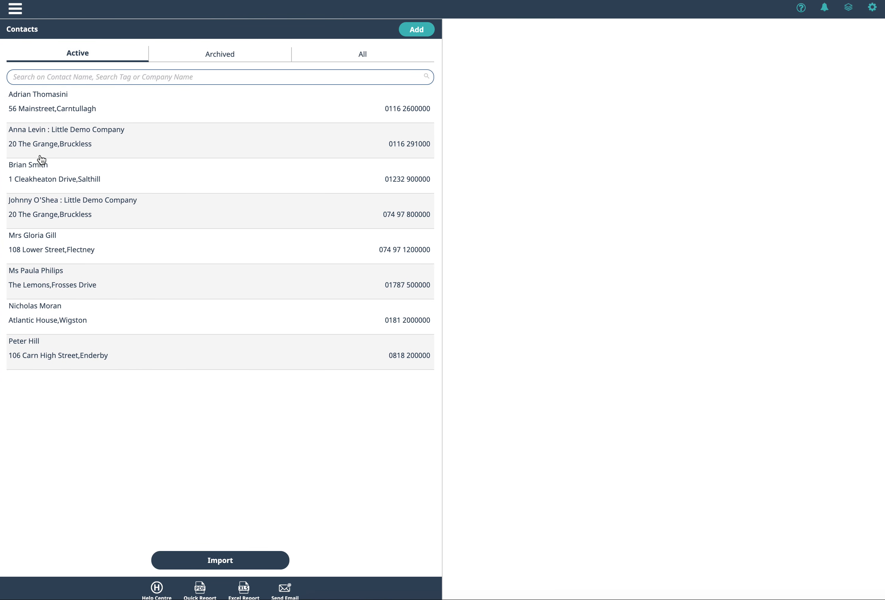
pyautogui.click(127, 117)
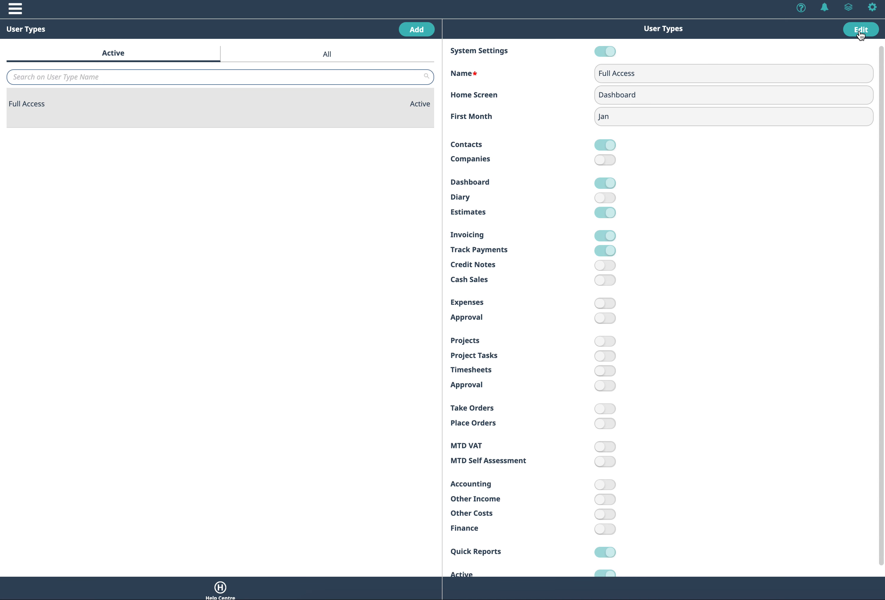
pyautogui.click(860, 32)
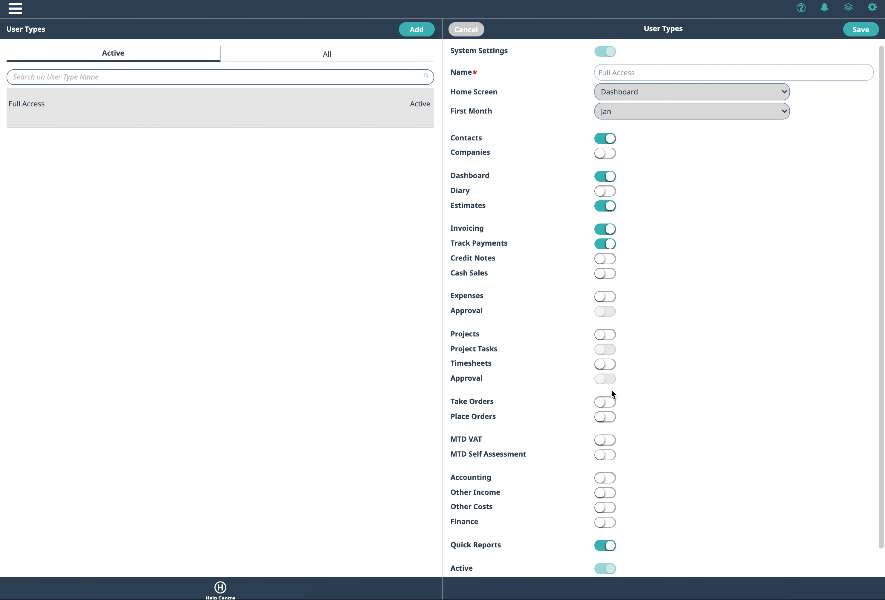
pyautogui.click(612, 297)
pyautogui.click(867, 32)
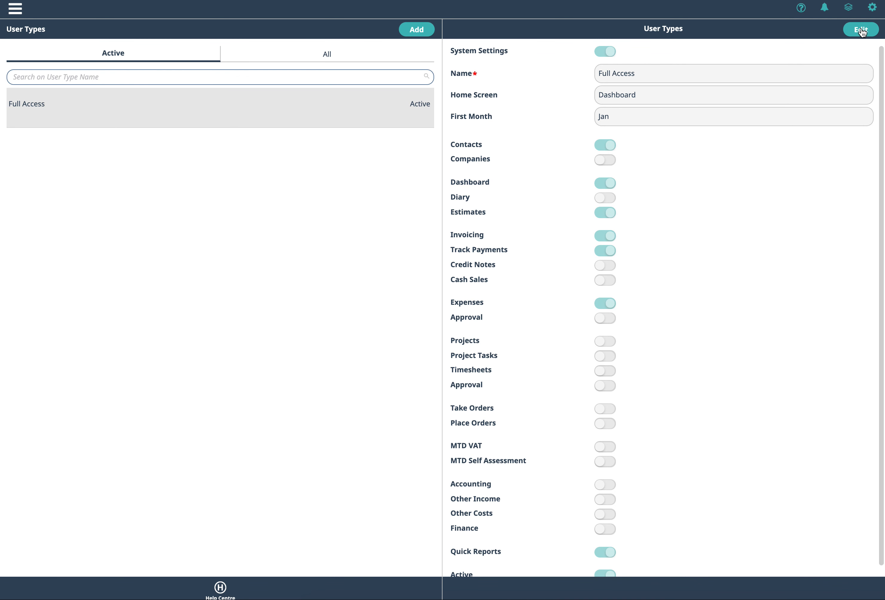
# View the list of active expense types in the system settings.
pyautogui.click(16, 10)
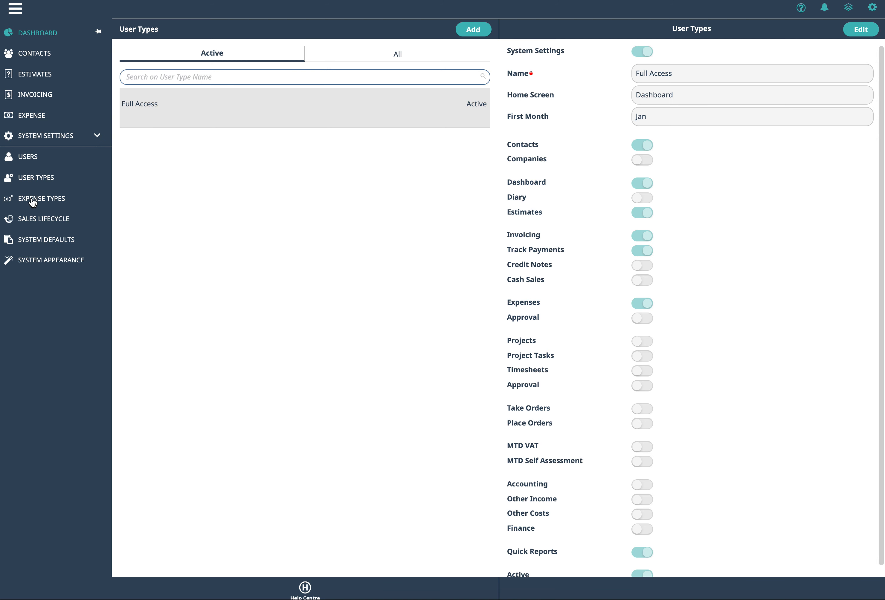
pyautogui.click(33, 140)
pyautogui.click(33, 140)
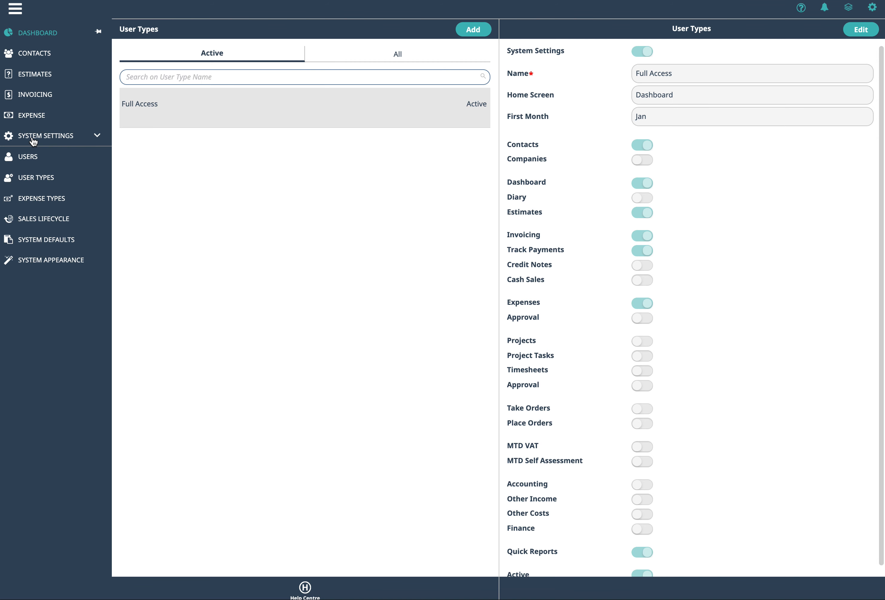
pyautogui.click(51, 199)
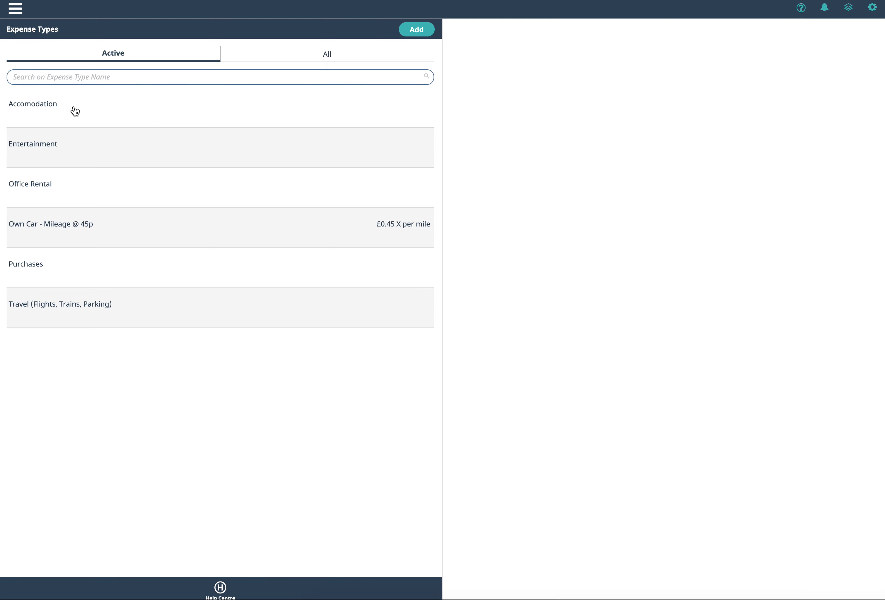
# Create a new expense of type Accomodation with a total cost of 90.00.
pyautogui.click(18, 11)
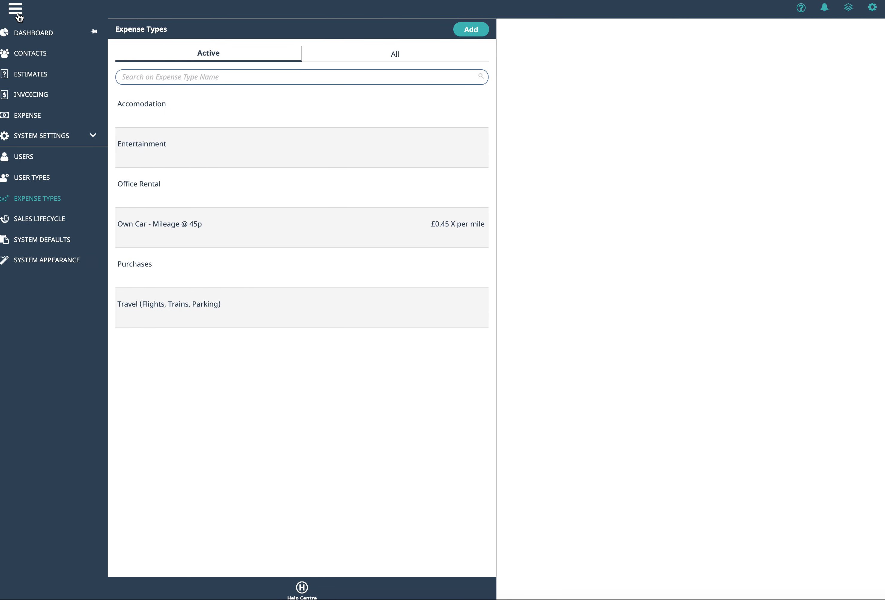
pyautogui.click(35, 118)
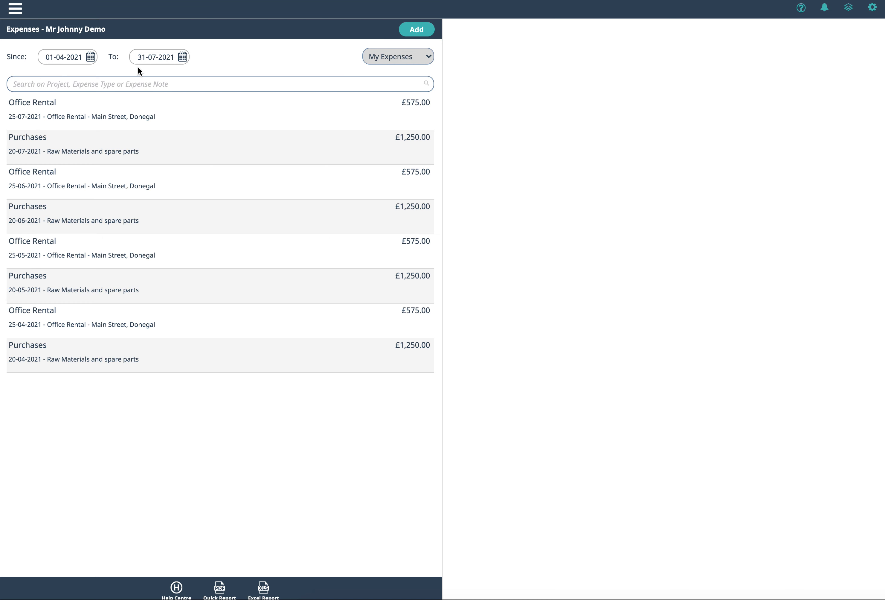
pyautogui.click(423, 30)
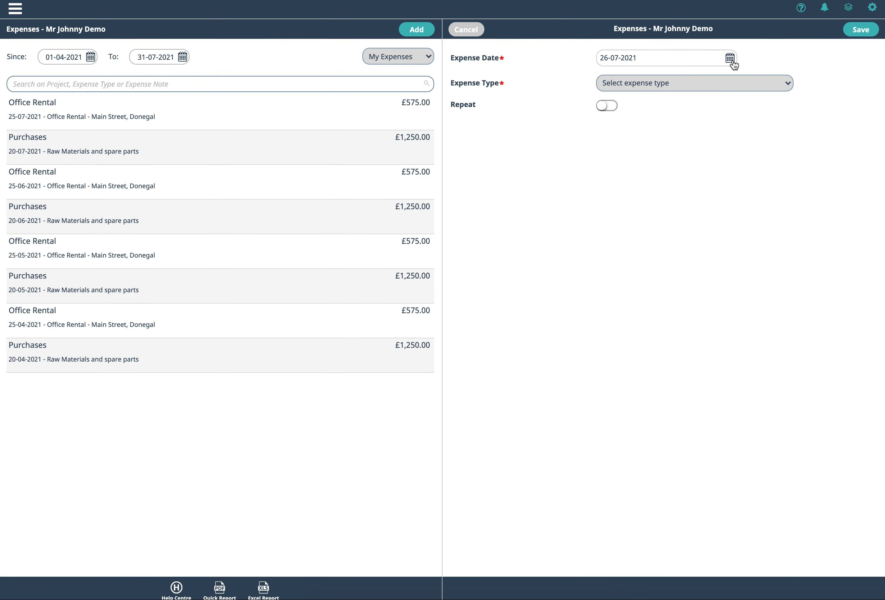
pyautogui.click(788, 83)
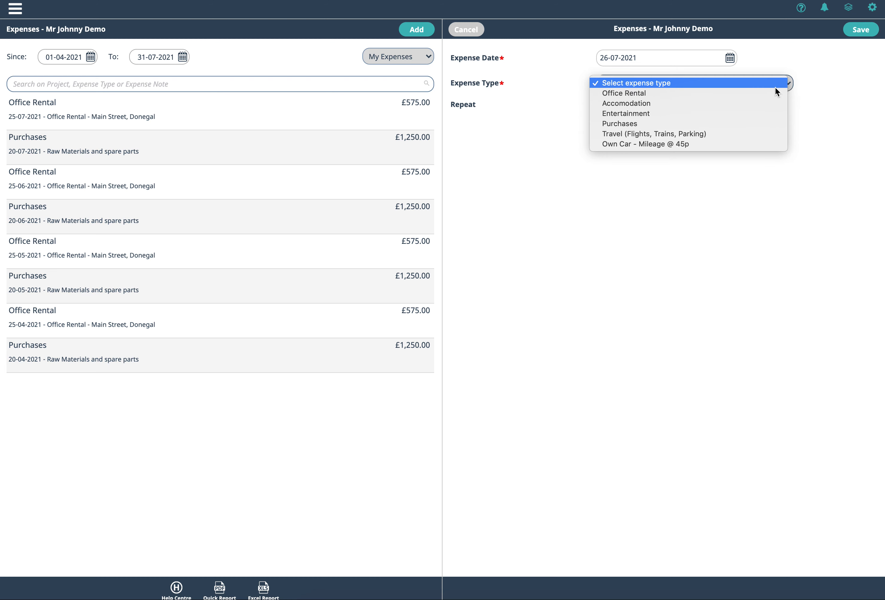
pyautogui.click(644, 103)
pyautogui.click(642, 105)
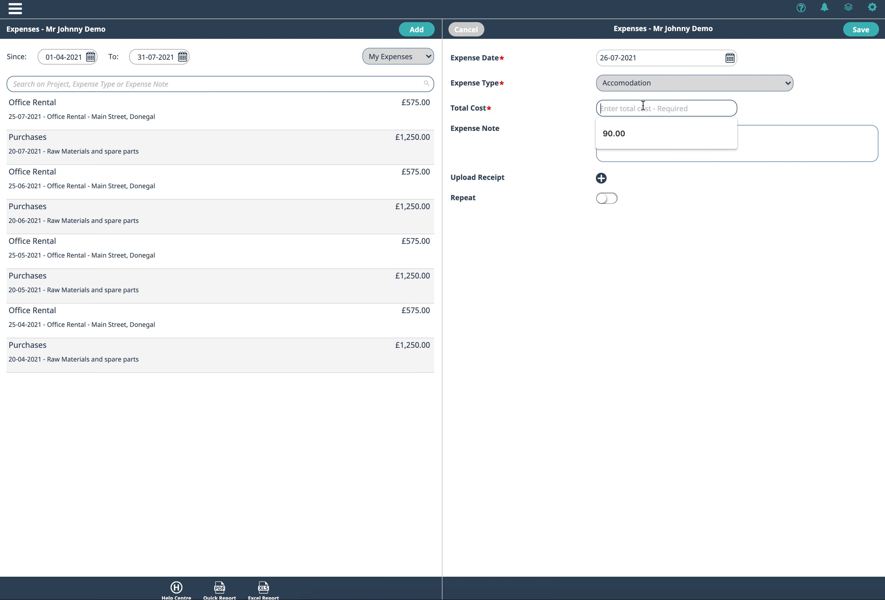
pyautogui.write('90')
pyautogui.click(731, 120)
# Add the note "Hotel ABC" to the accommodation expense and save it without attaching a receipt.
pyautogui.click(670, 138)
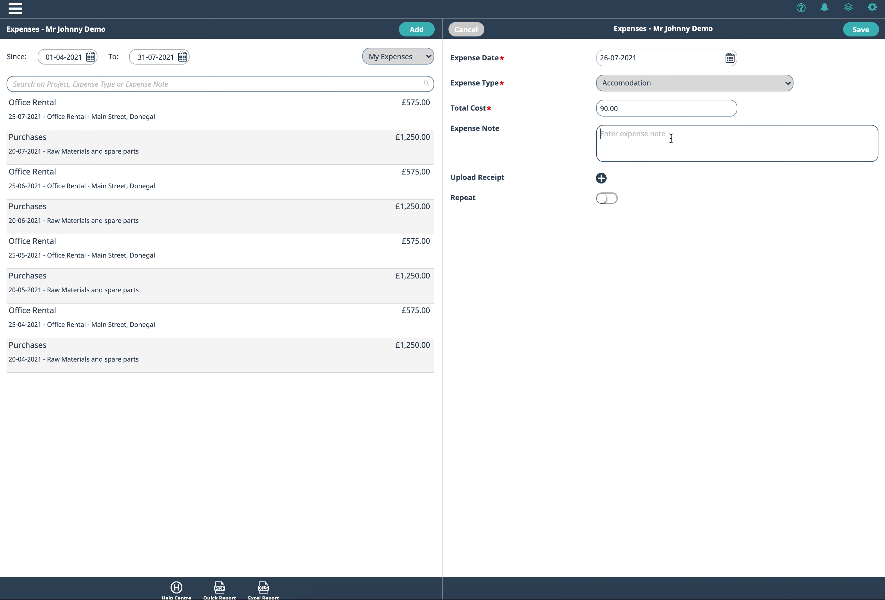
pyautogui.write('Hotel ABC')
pyautogui.click(859, 34)
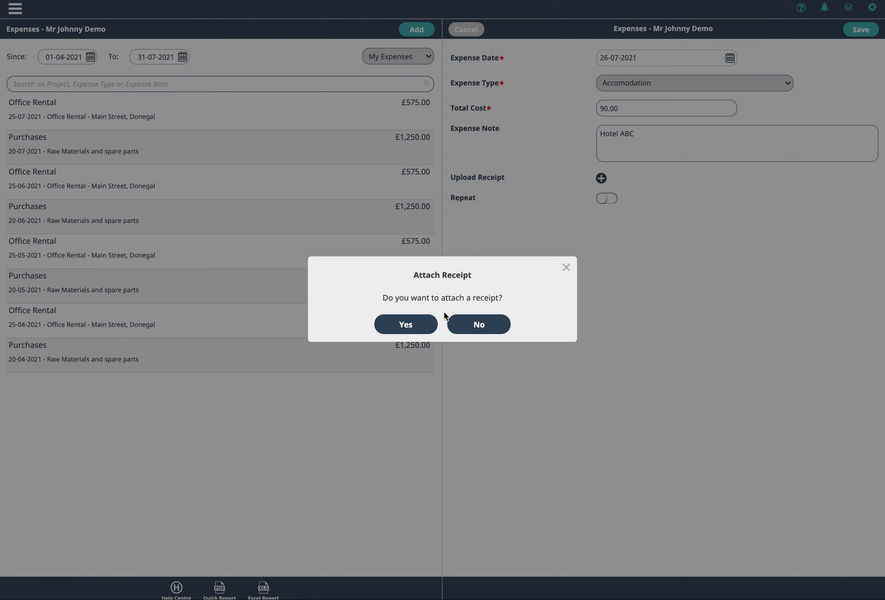
pyautogui.click(491, 326)
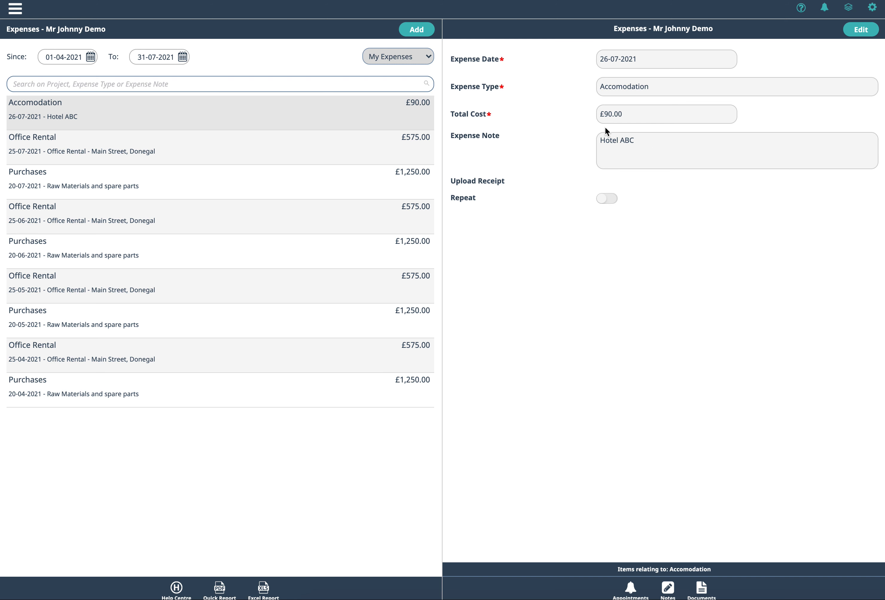
# Create a new expense of type Own Car - Mileage @ 45p with 182 units.
pyautogui.click(418, 32)
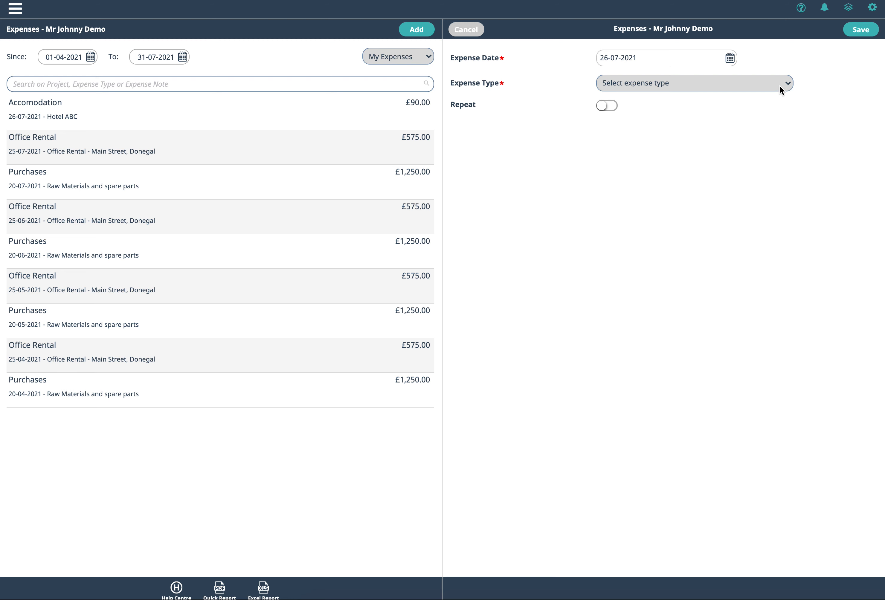
pyautogui.click(789, 81)
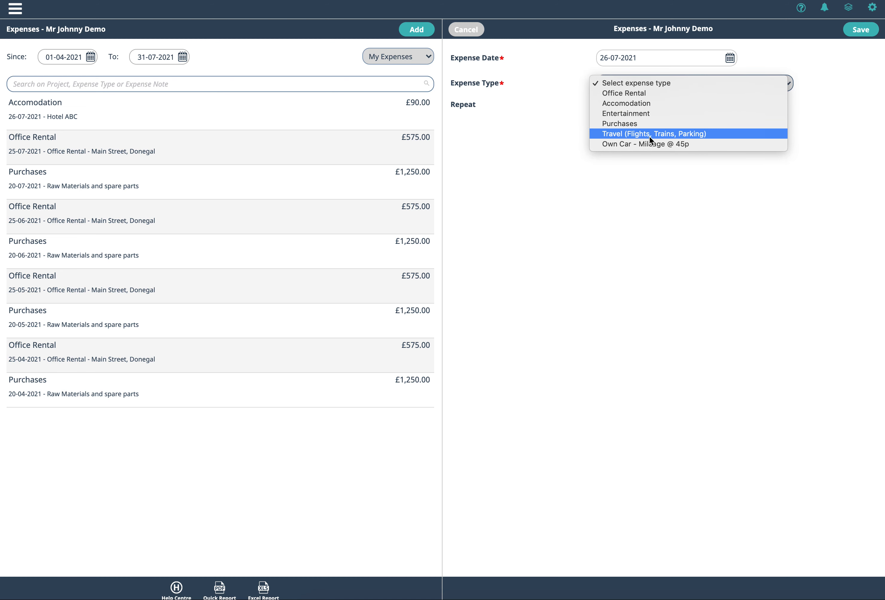
pyautogui.click(683, 144)
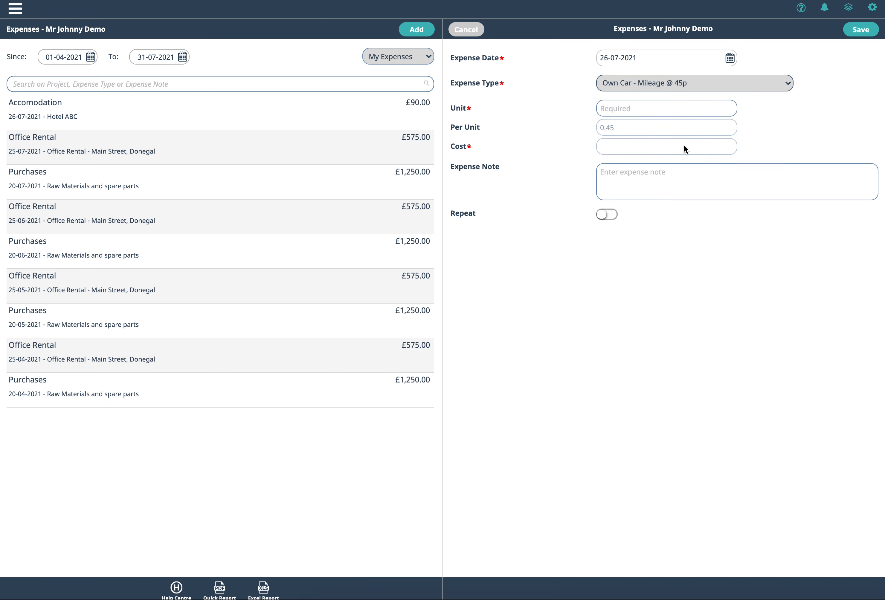
pyautogui.click(634, 108)
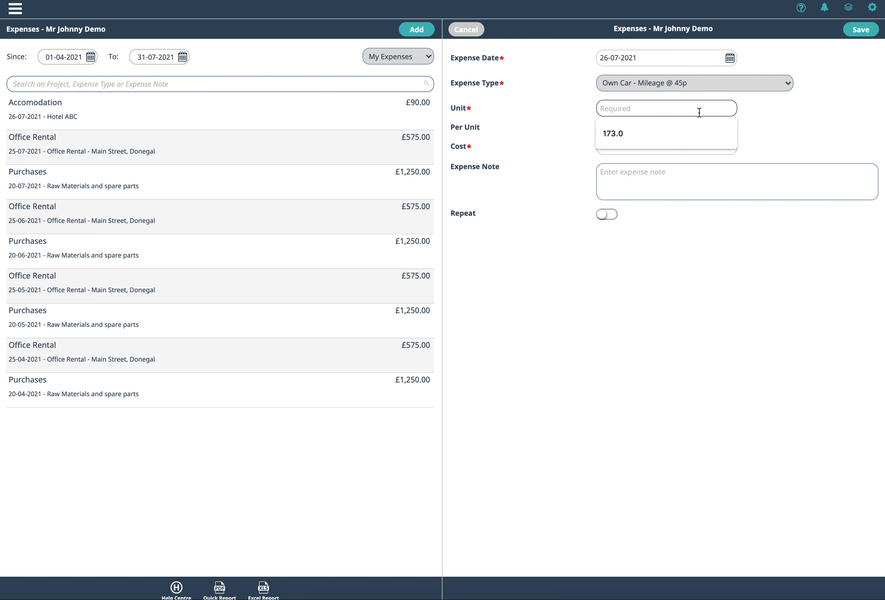
pyautogui.write('182')
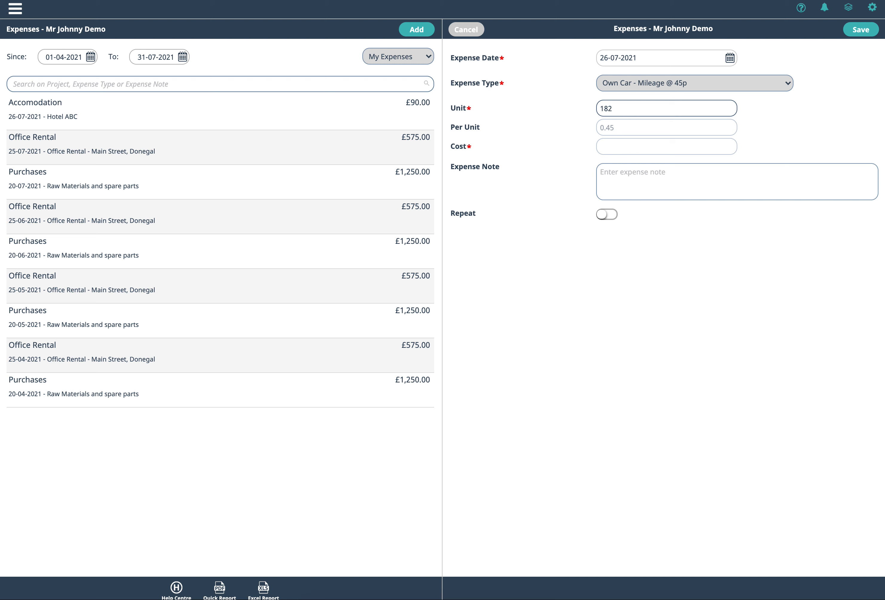
pyautogui.press('Tab')
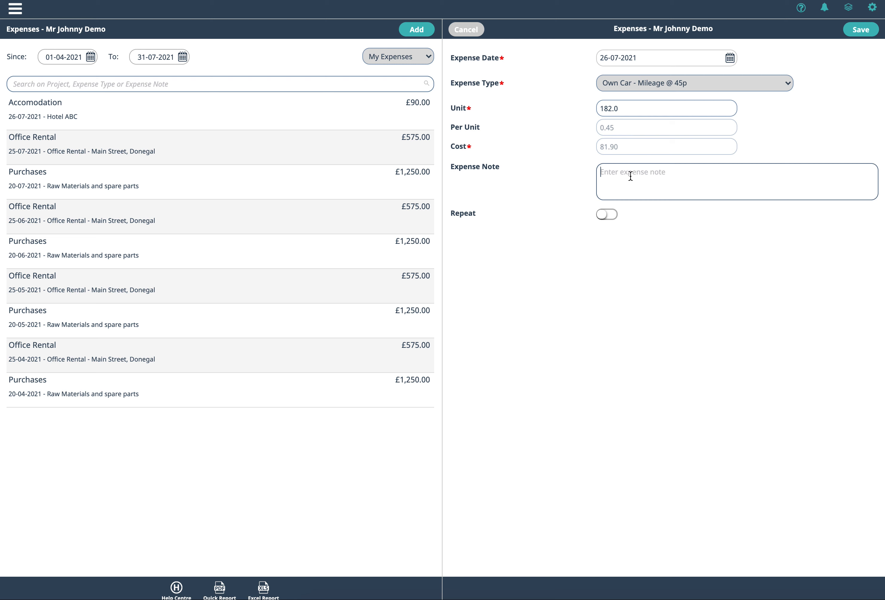
# Add the note "Journey details A to B" to the mileage expense and save it.
pyautogui.write('Journey ')
pyautogui.write('details A')
pyautogui.write(' -')
pyautogui.press('BackSpace')
pyautogui.press('BackSpace')
pyautogui.write('to B')
pyautogui.click(857, 30)
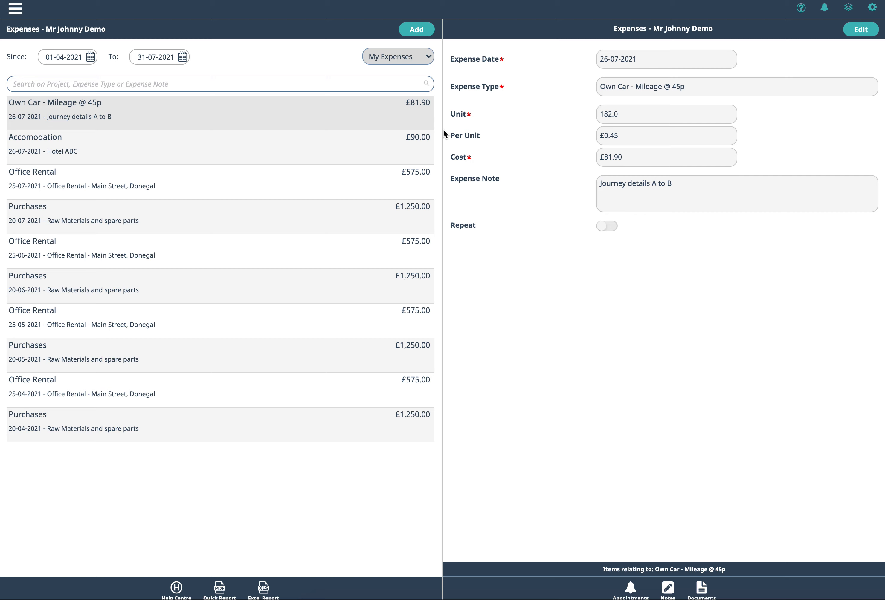
# Review the July 2021 expenses from the dashboard, and preview the Jan–Dec 2021 financial quick report.
pyautogui.click(14, 10)
pyautogui.click(34, 33)
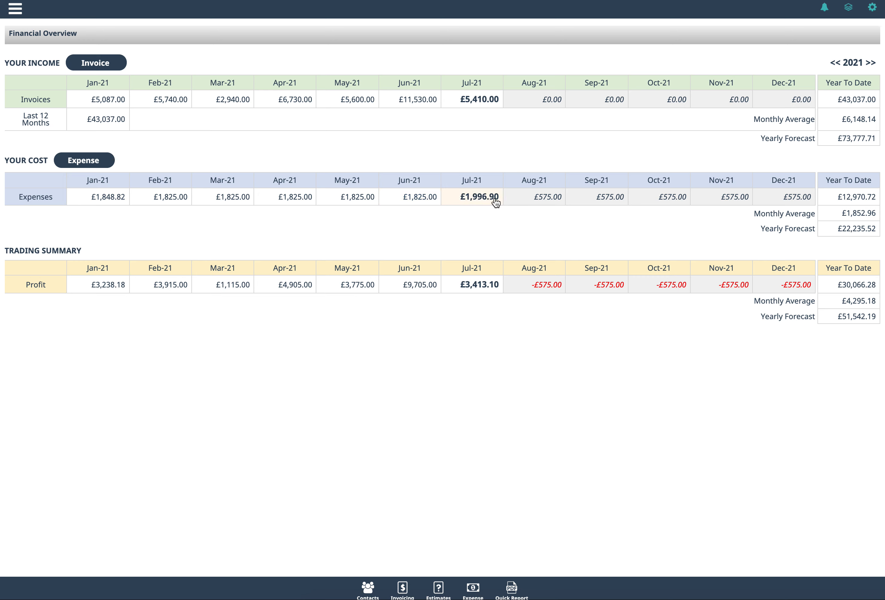
pyautogui.click(479, 198)
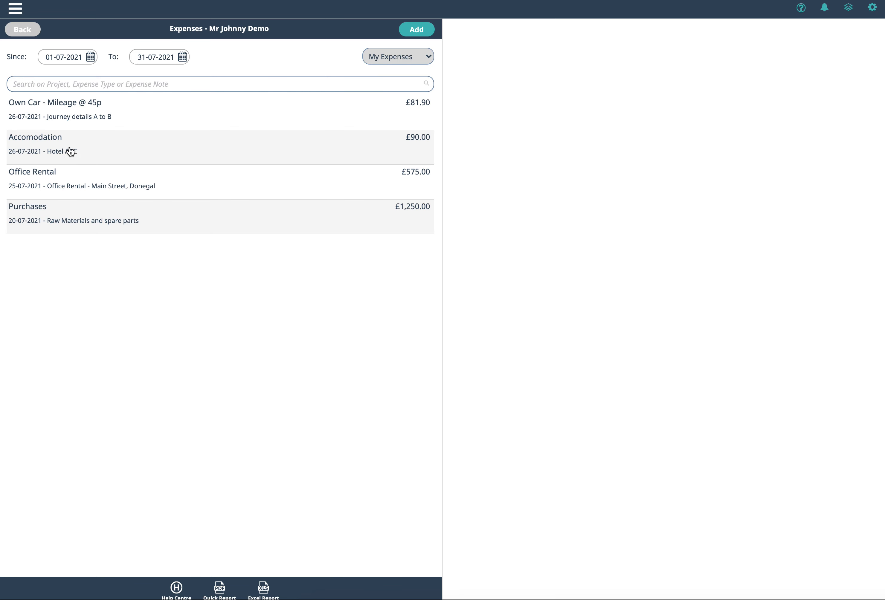
pyautogui.click(29, 32)
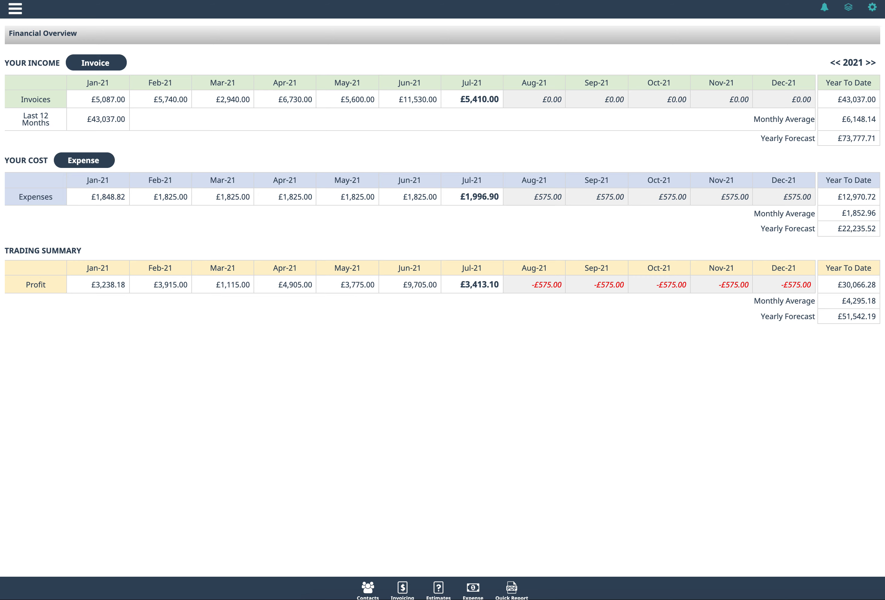
pyautogui.click(513, 591)
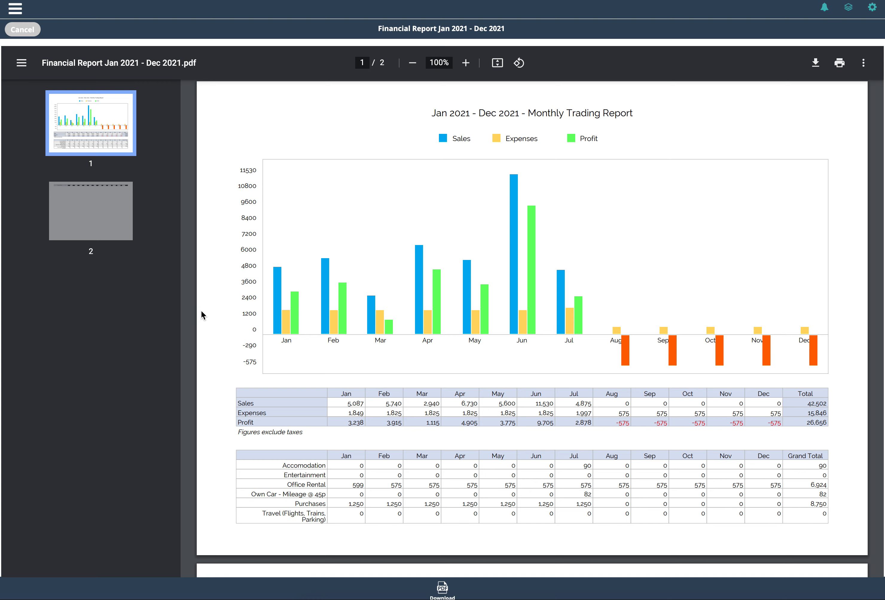
pyautogui.click(34, 27)
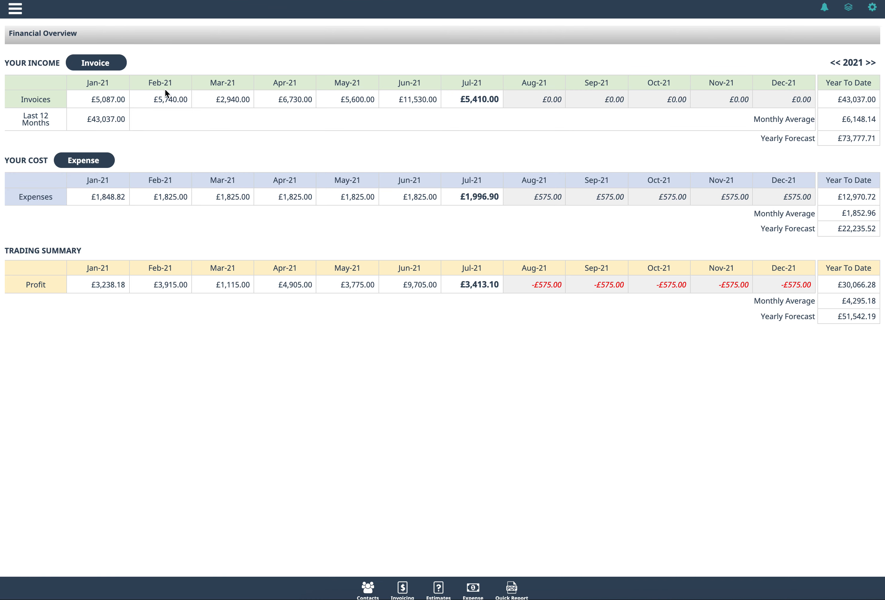
# Examine the editable settings of the Accomodation expense type, leaving without saving.
pyautogui.click(19, 12)
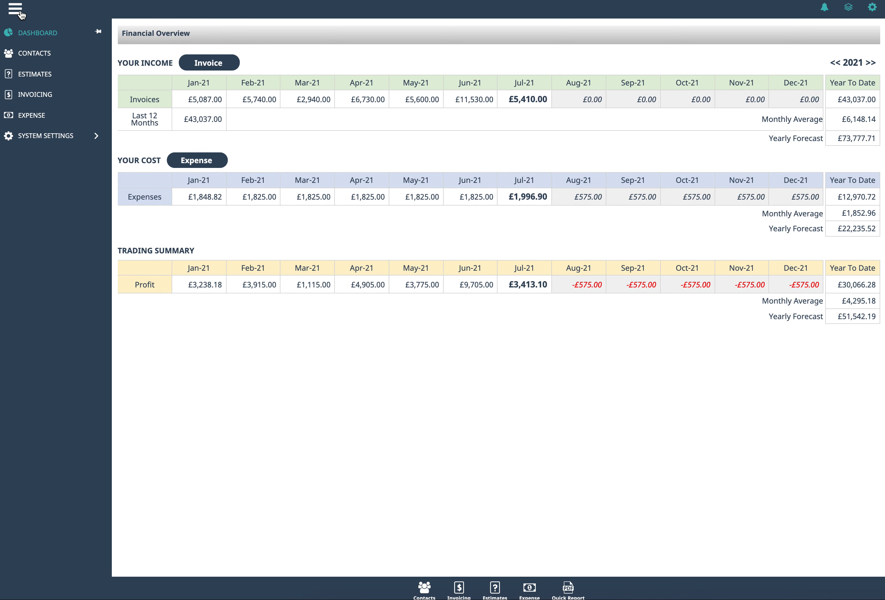
pyautogui.click(47, 136)
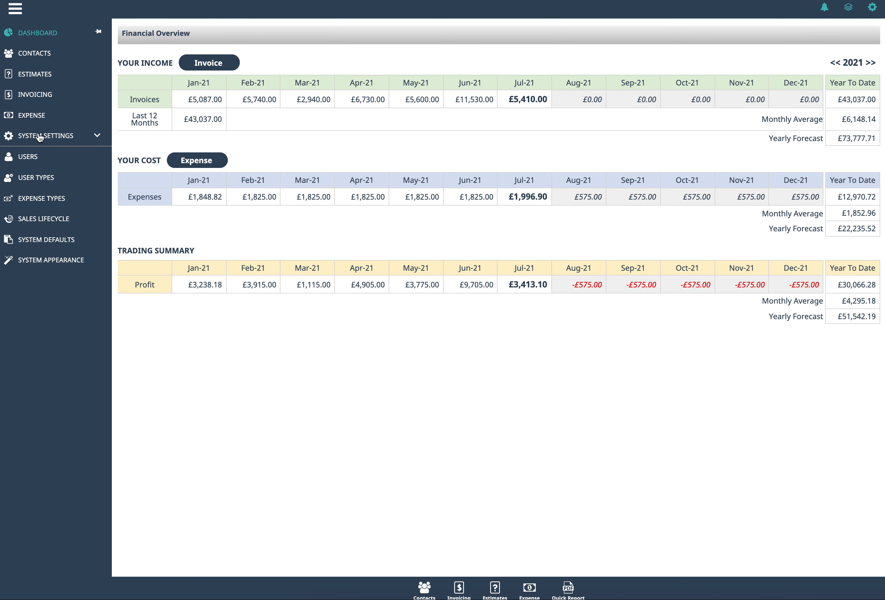
pyautogui.click(56, 202)
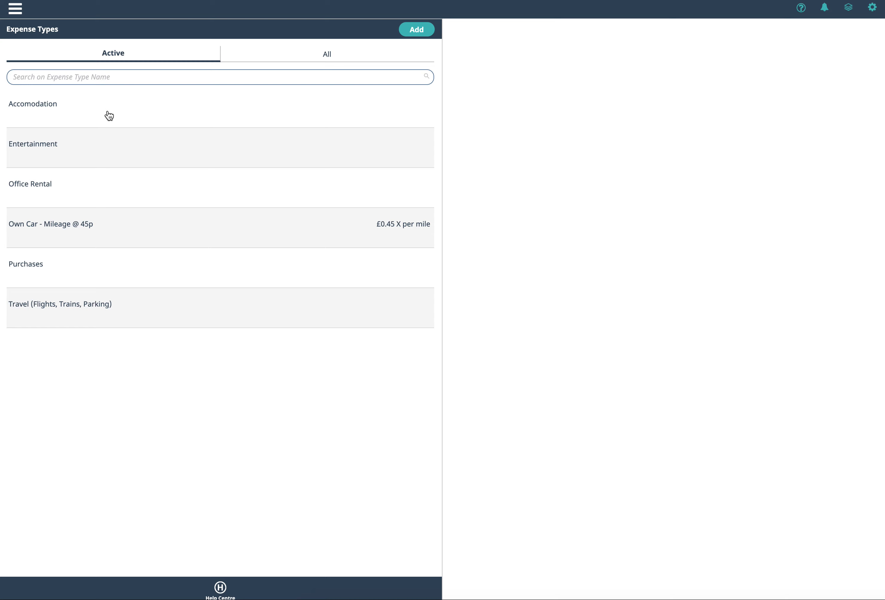
pyautogui.click(78, 120)
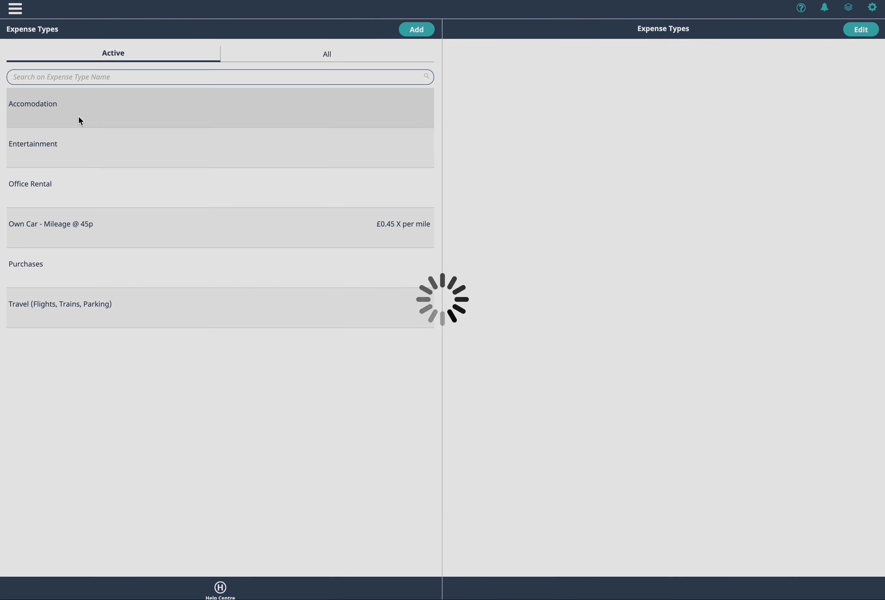
pyautogui.click(856, 30)
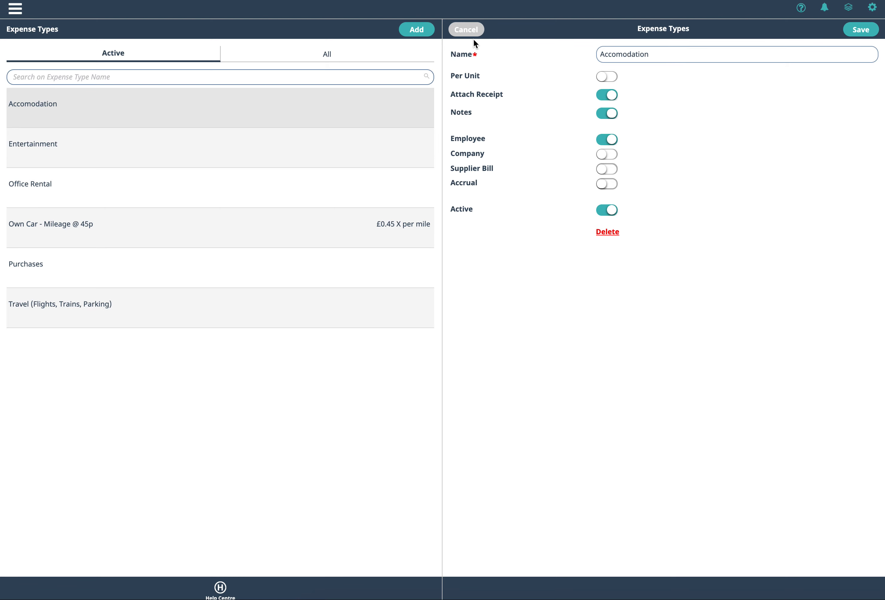
pyautogui.click(465, 30)
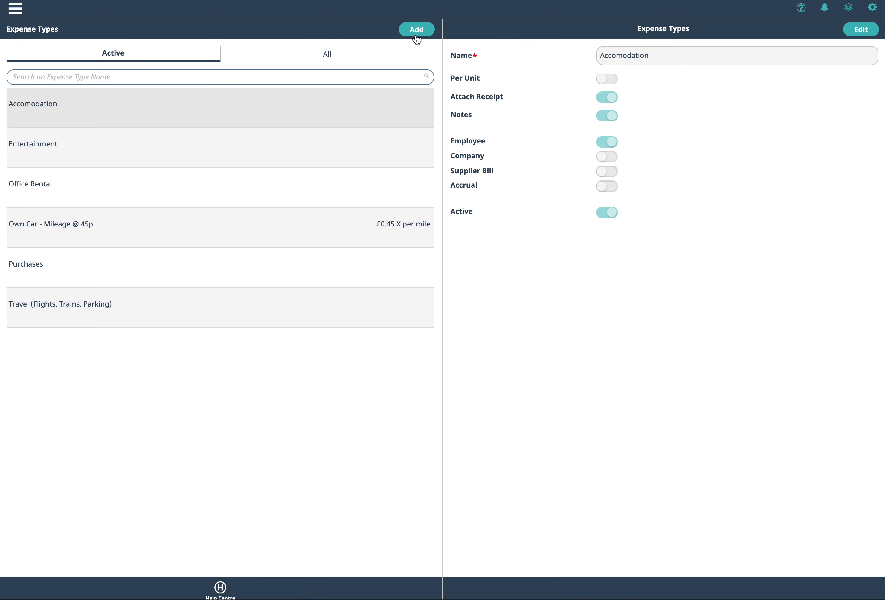
# Examine the options for a new expense type, trying the Per Unit and Company settings, and discard it without saving.
pyautogui.click(415, 33)
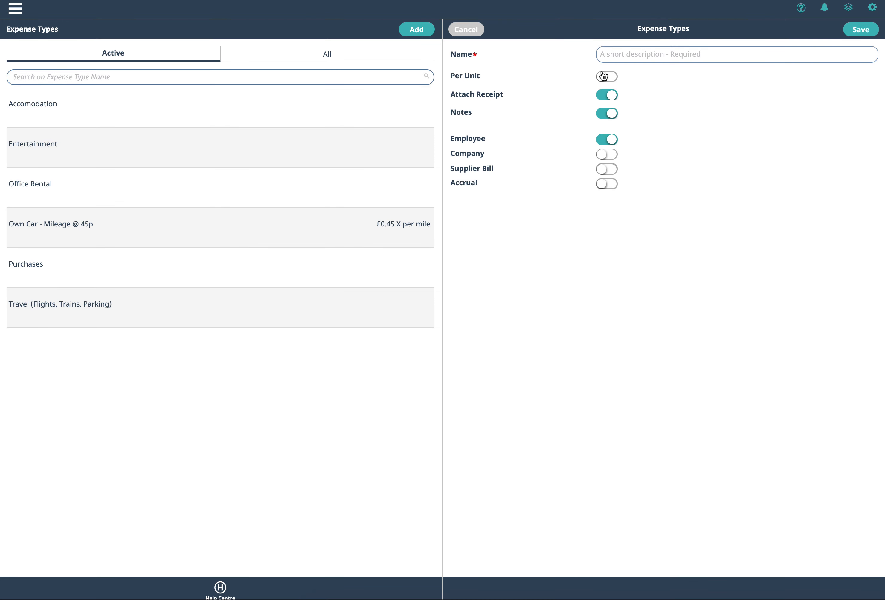
pyautogui.click(602, 54)
pyautogui.click(726, 126)
pyautogui.click(612, 77)
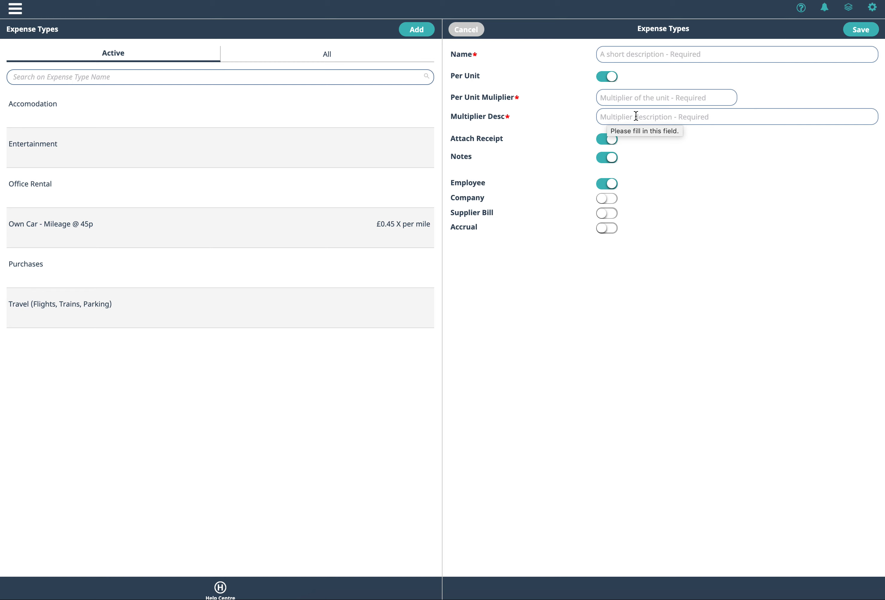
pyautogui.click(604, 78)
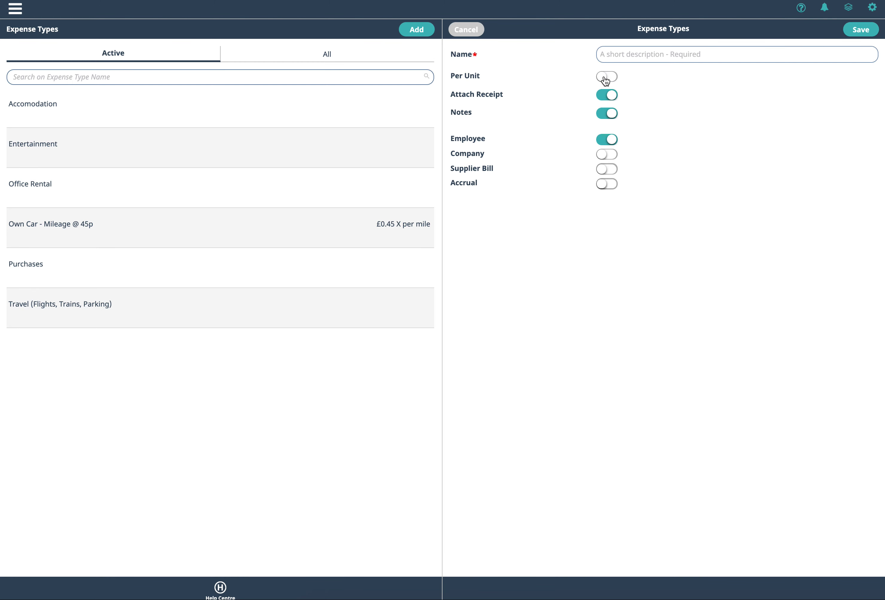
pyautogui.click(612, 78)
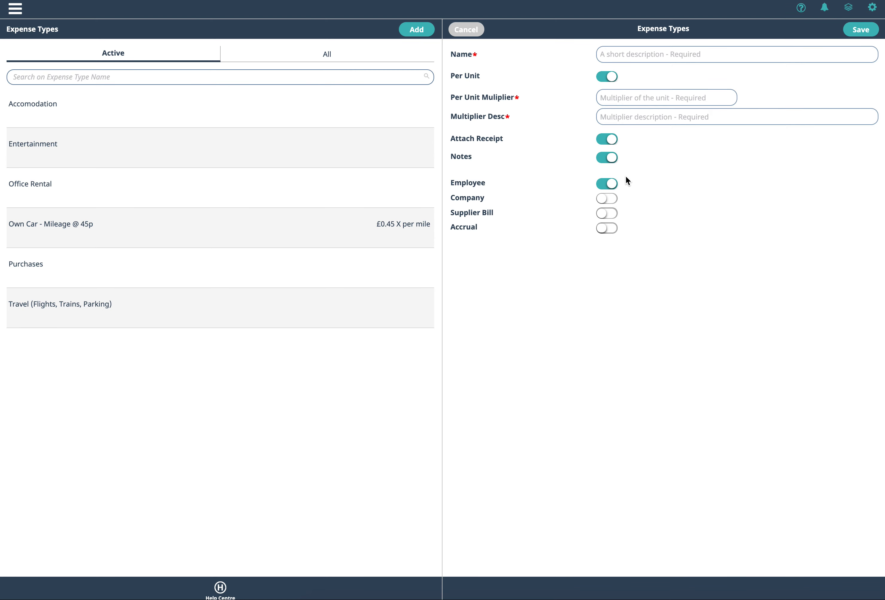
pyautogui.click(613, 200)
pyautogui.click(608, 202)
pyautogui.click(471, 34)
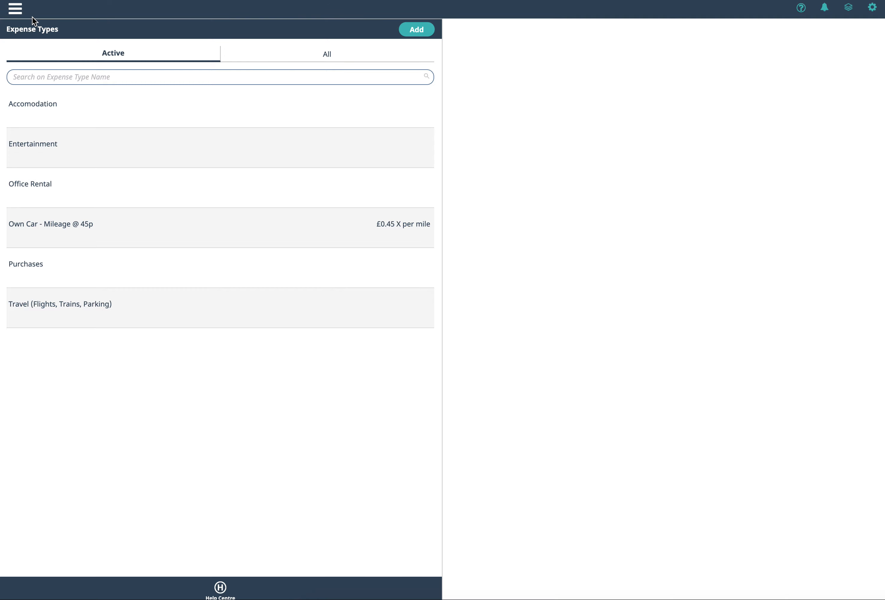
# Return from the expense types to the main dashboard.
pyautogui.click(15, 11)
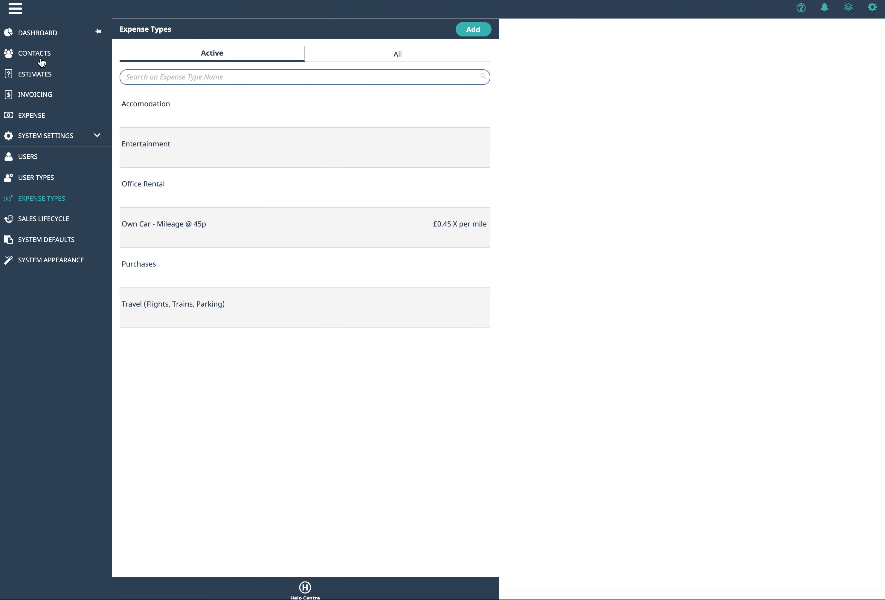
pyautogui.click(42, 31)
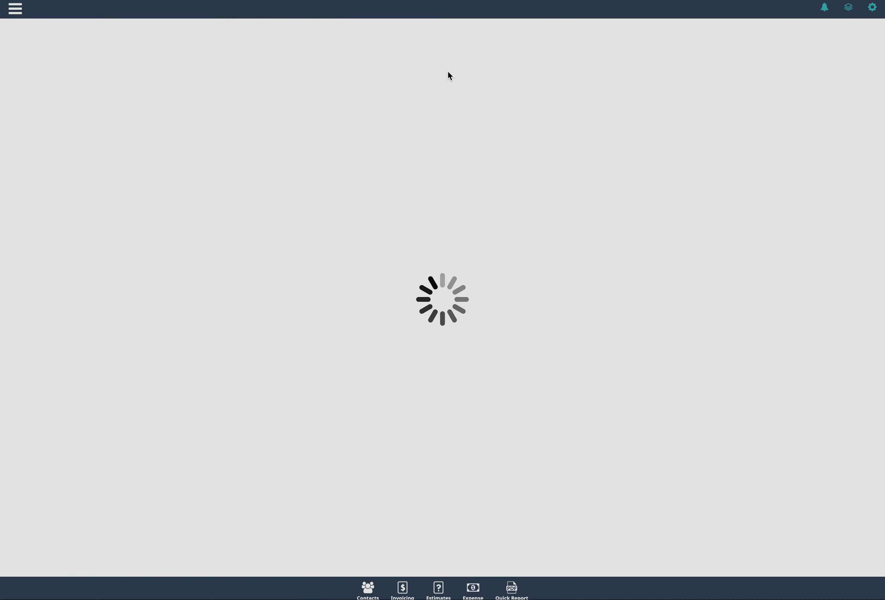